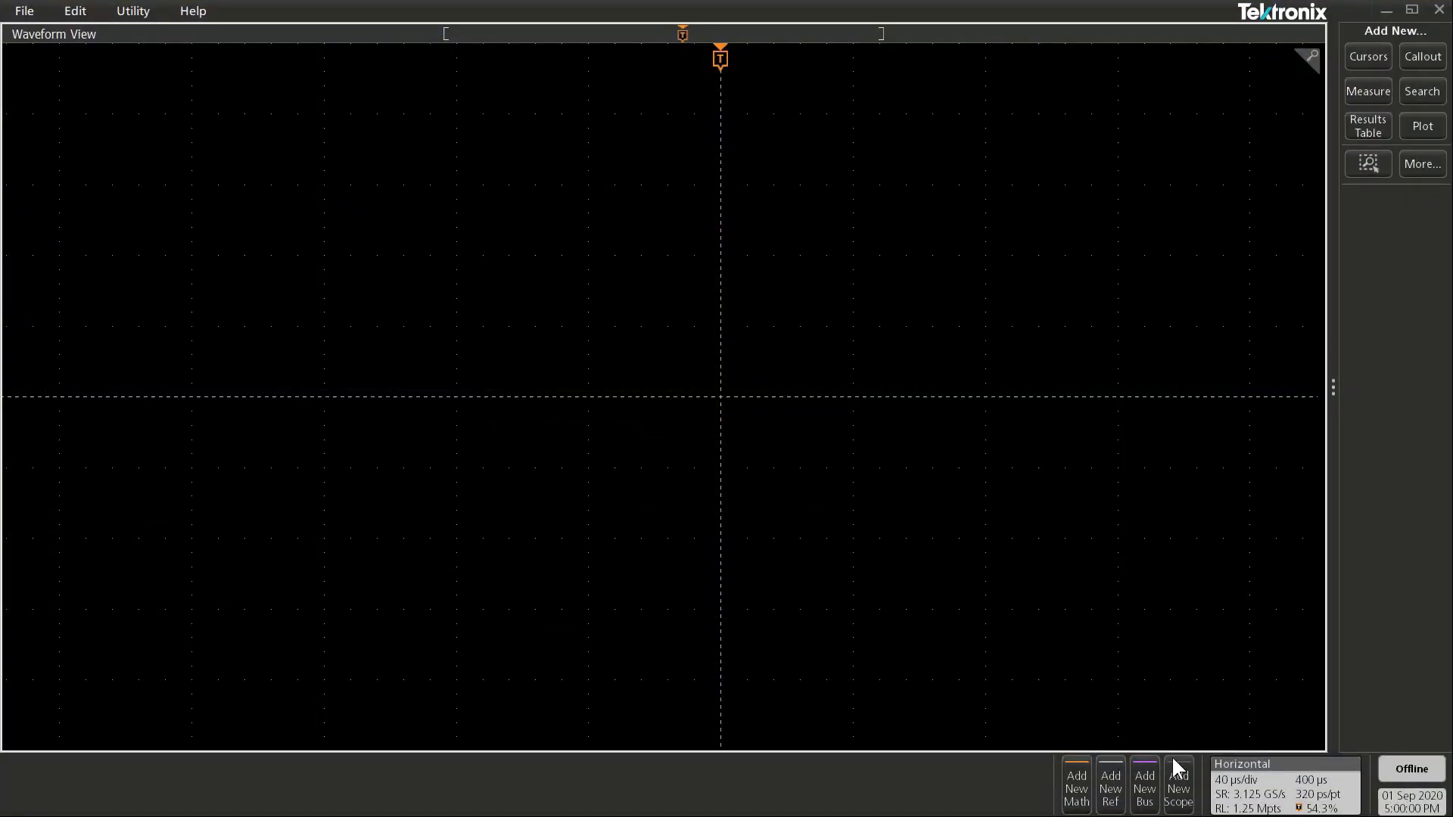
# - Connect Scope 1, an MSO58 at 10.111.95.23, then close the Add Scope popup
pyautogui.click(1184, 801)
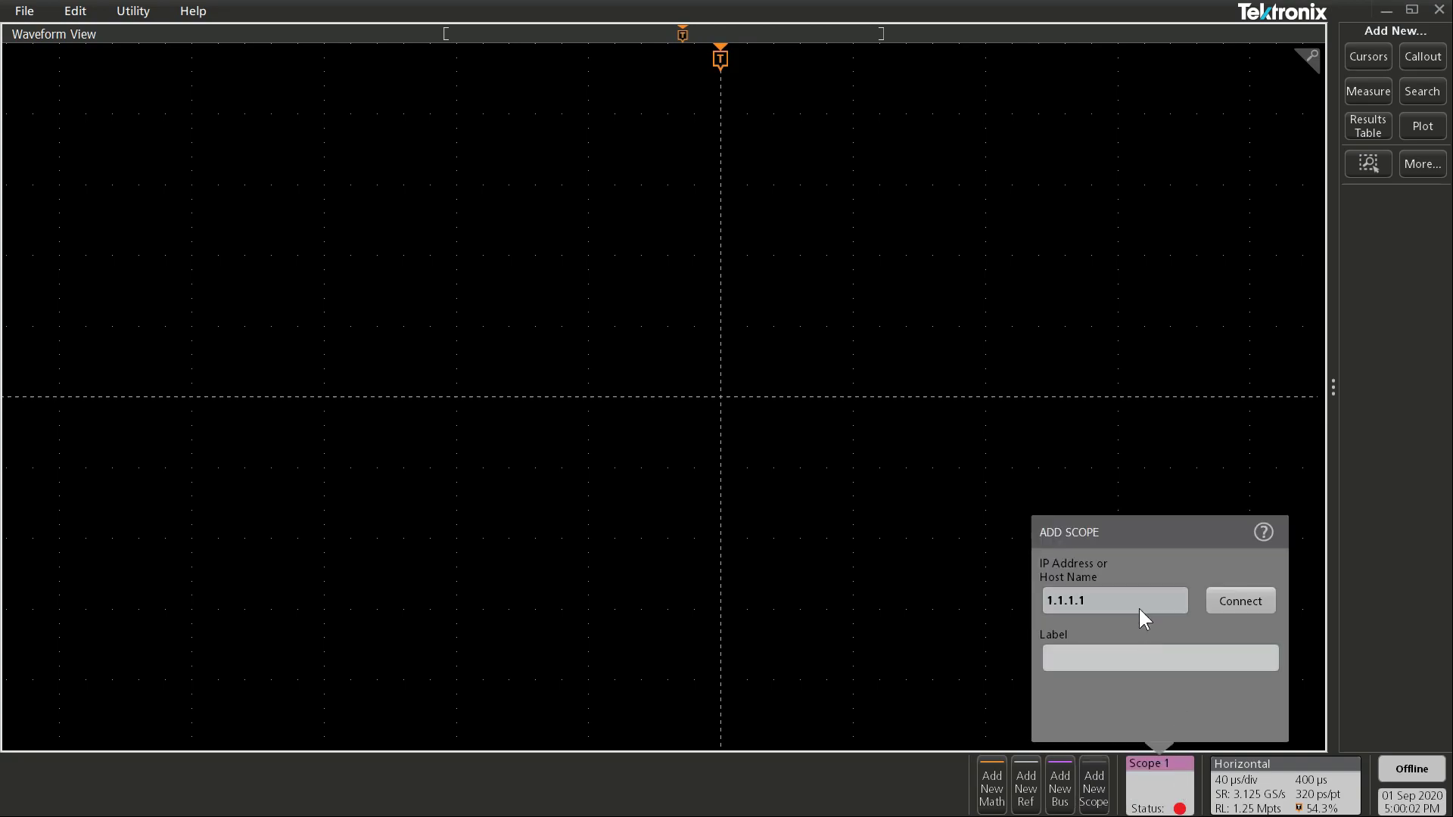
pyautogui.click(1139, 605)
pyautogui.write('10.111.95.23')
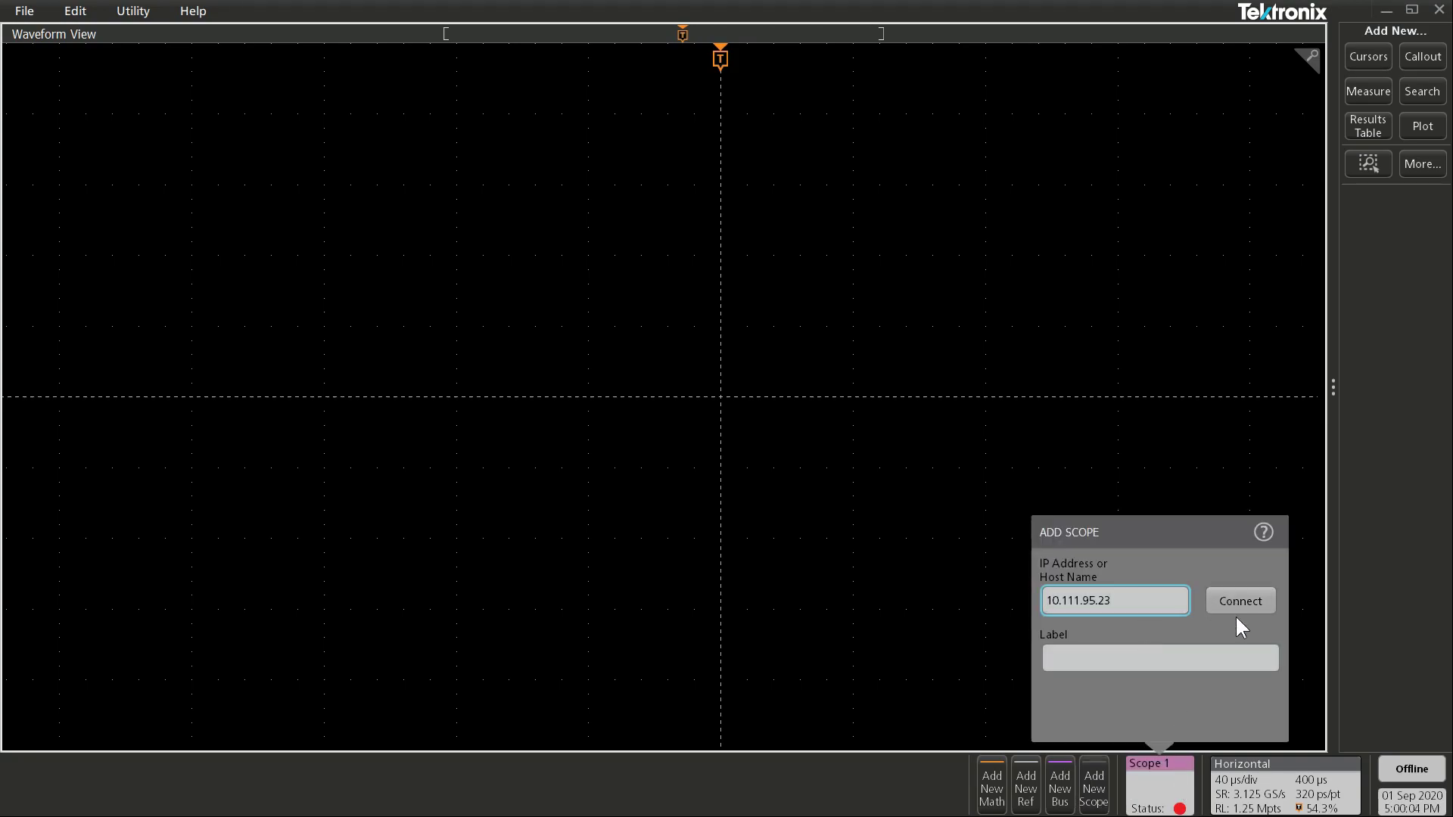
pyautogui.click(1240, 602)
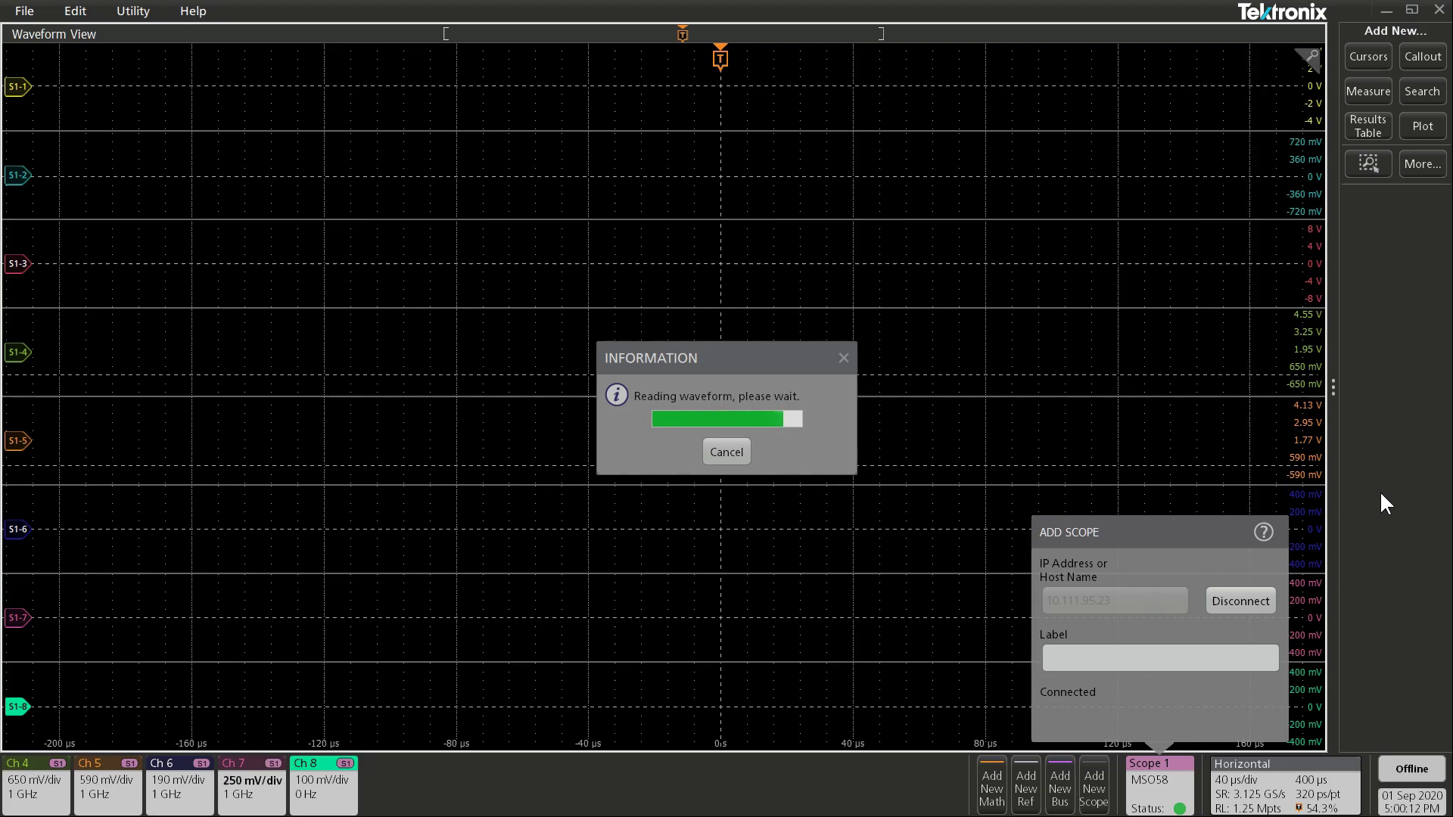
pyautogui.click(628, 108)
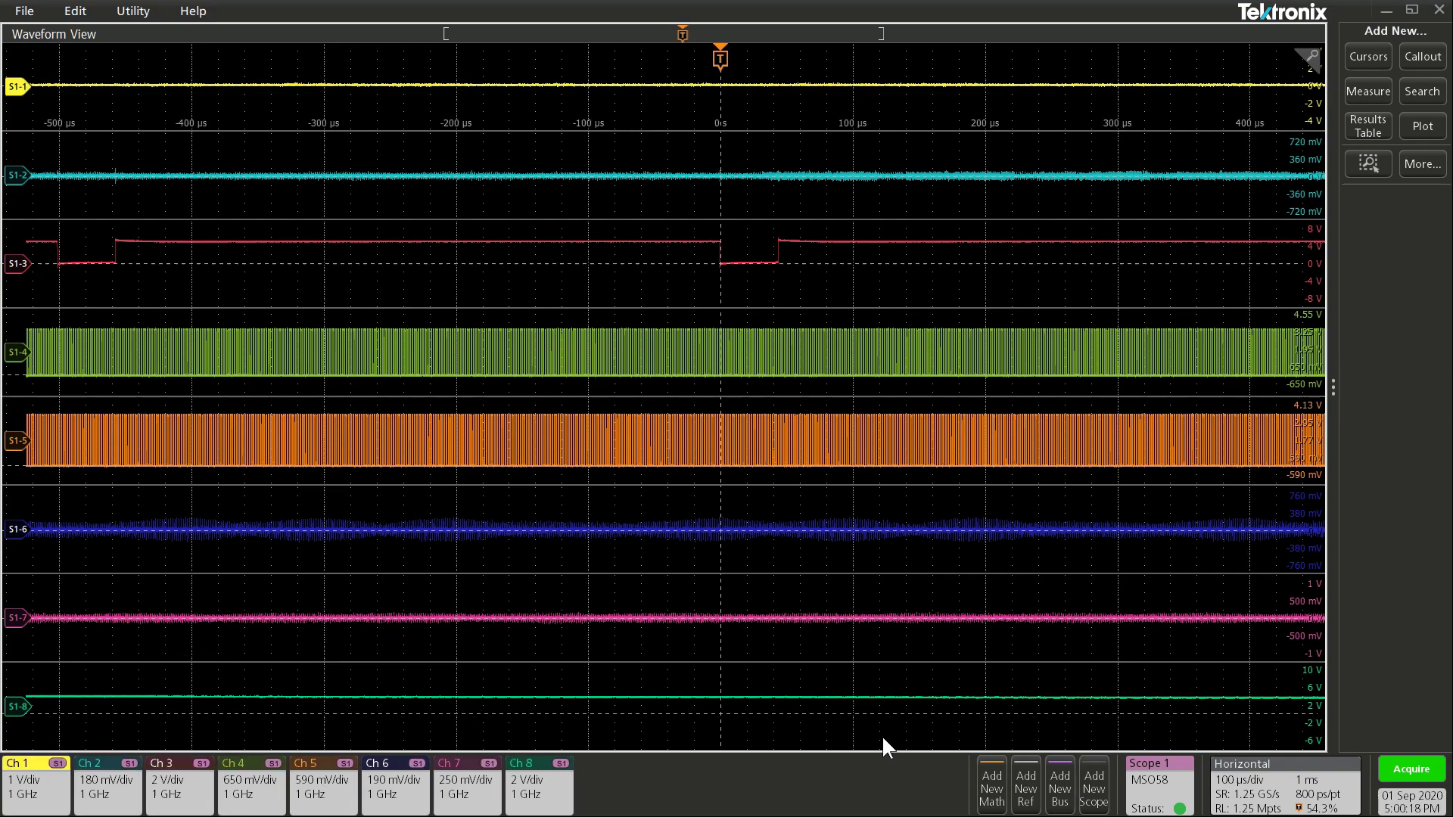
# - Add and connect Scope 2, an MSO68B at IP address 10.111.95.24
pyautogui.click(1098, 796)
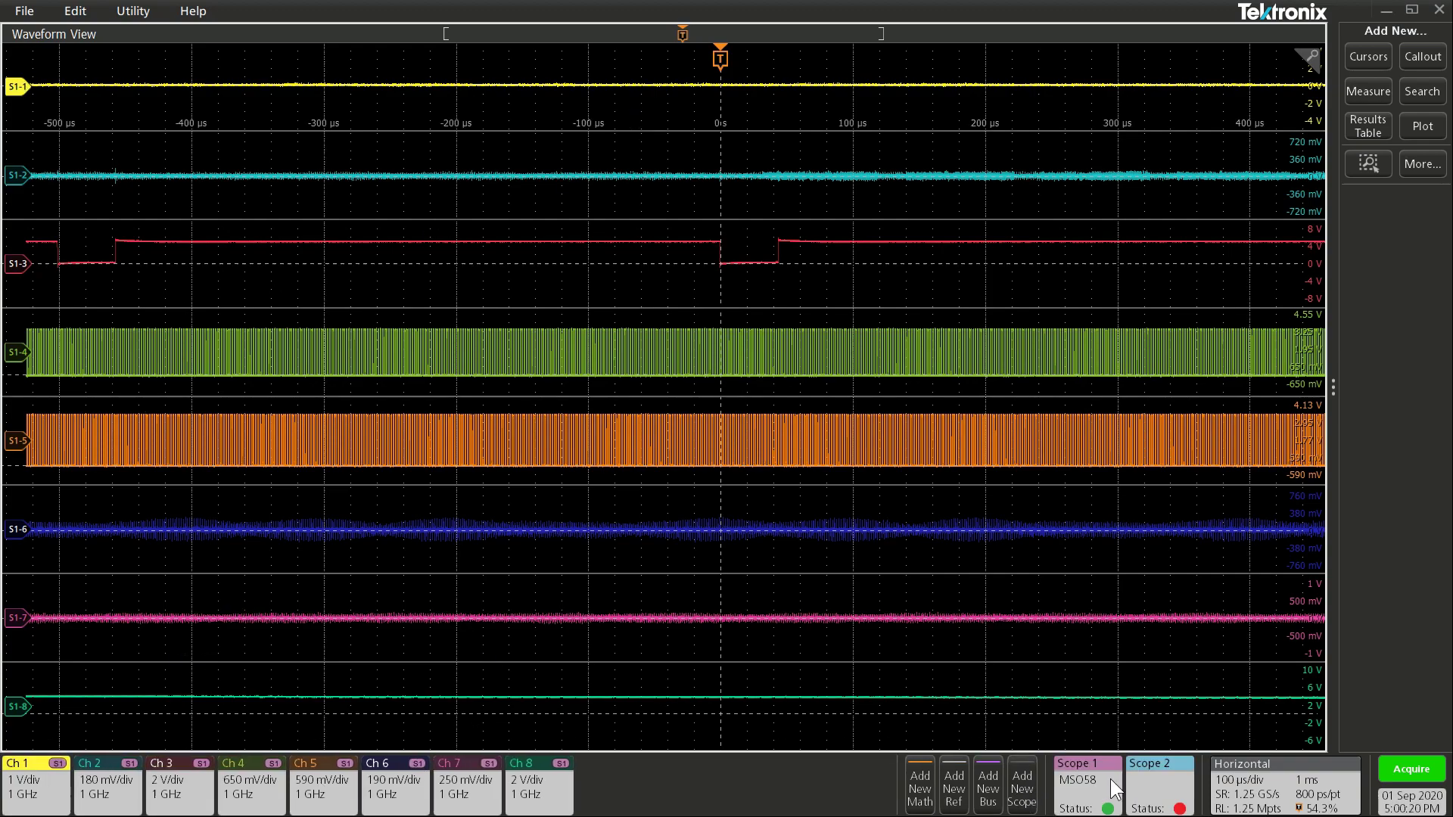
pyautogui.click(1098, 608)
pyautogui.write('10.111.')
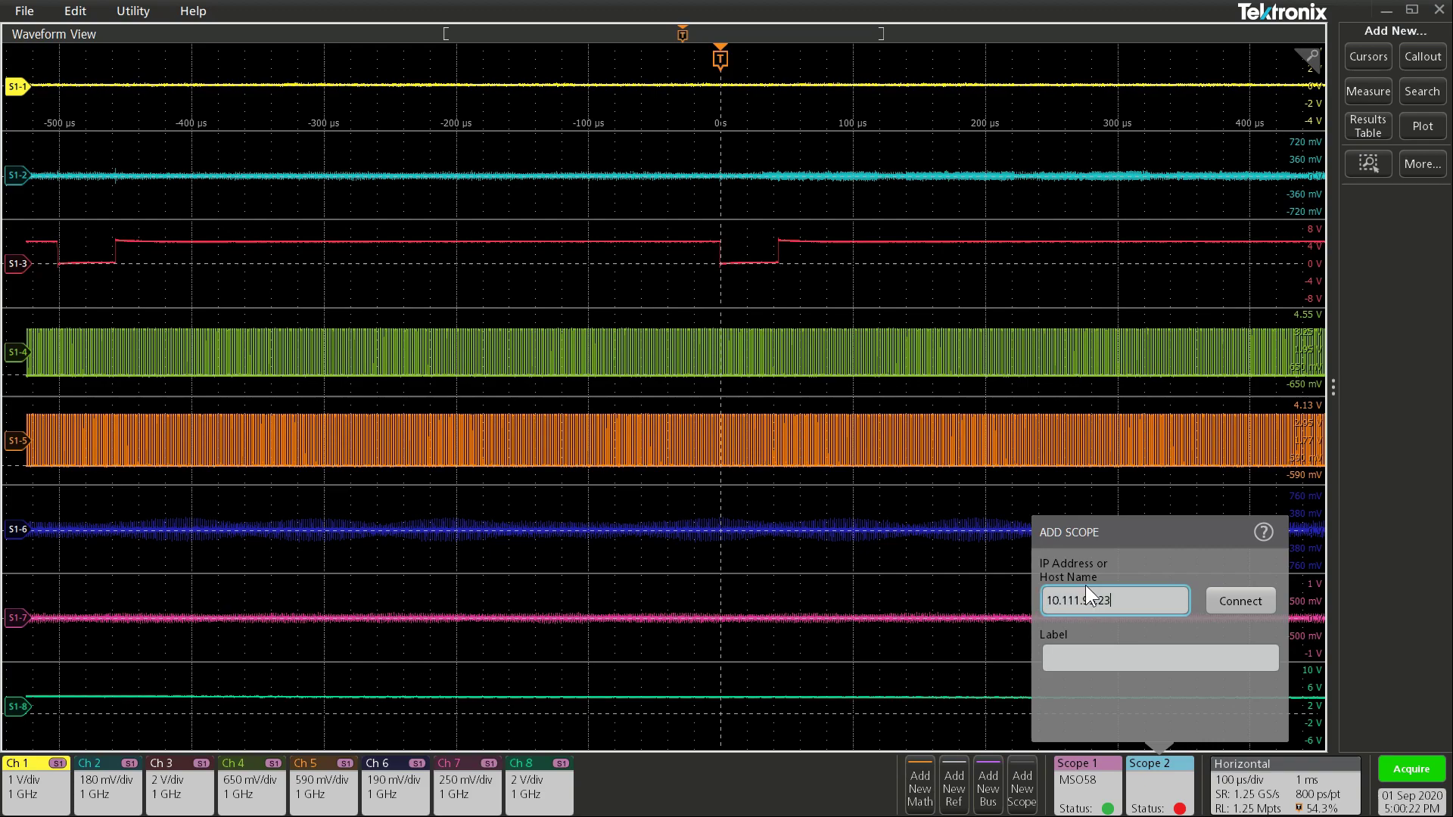
pyautogui.write('95.24')
pyautogui.click(1220, 602)
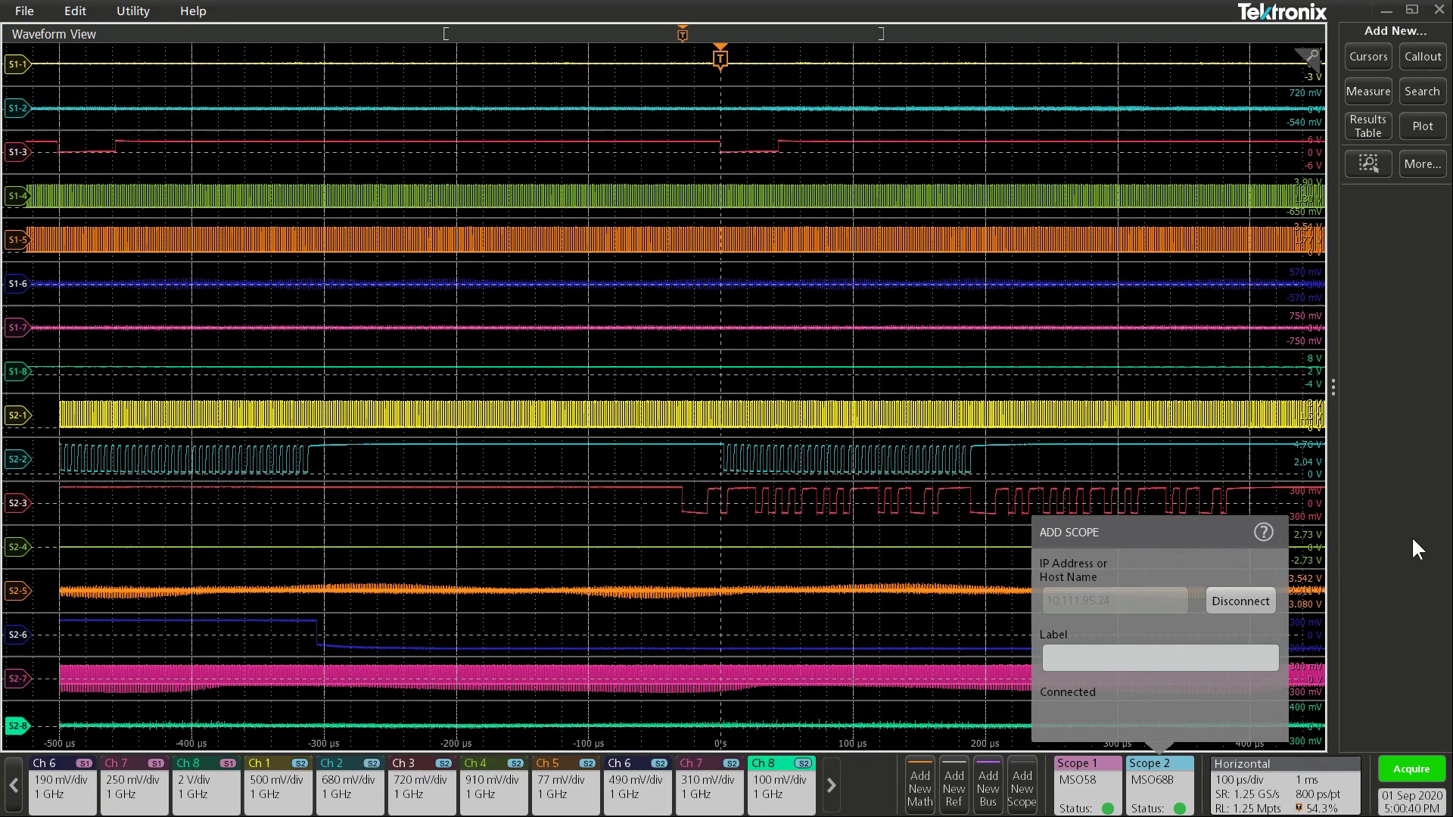
# - Close the previous popup and connect Scope 3, an MSO58 at 10.111.95.25
pyautogui.click(1411, 535)
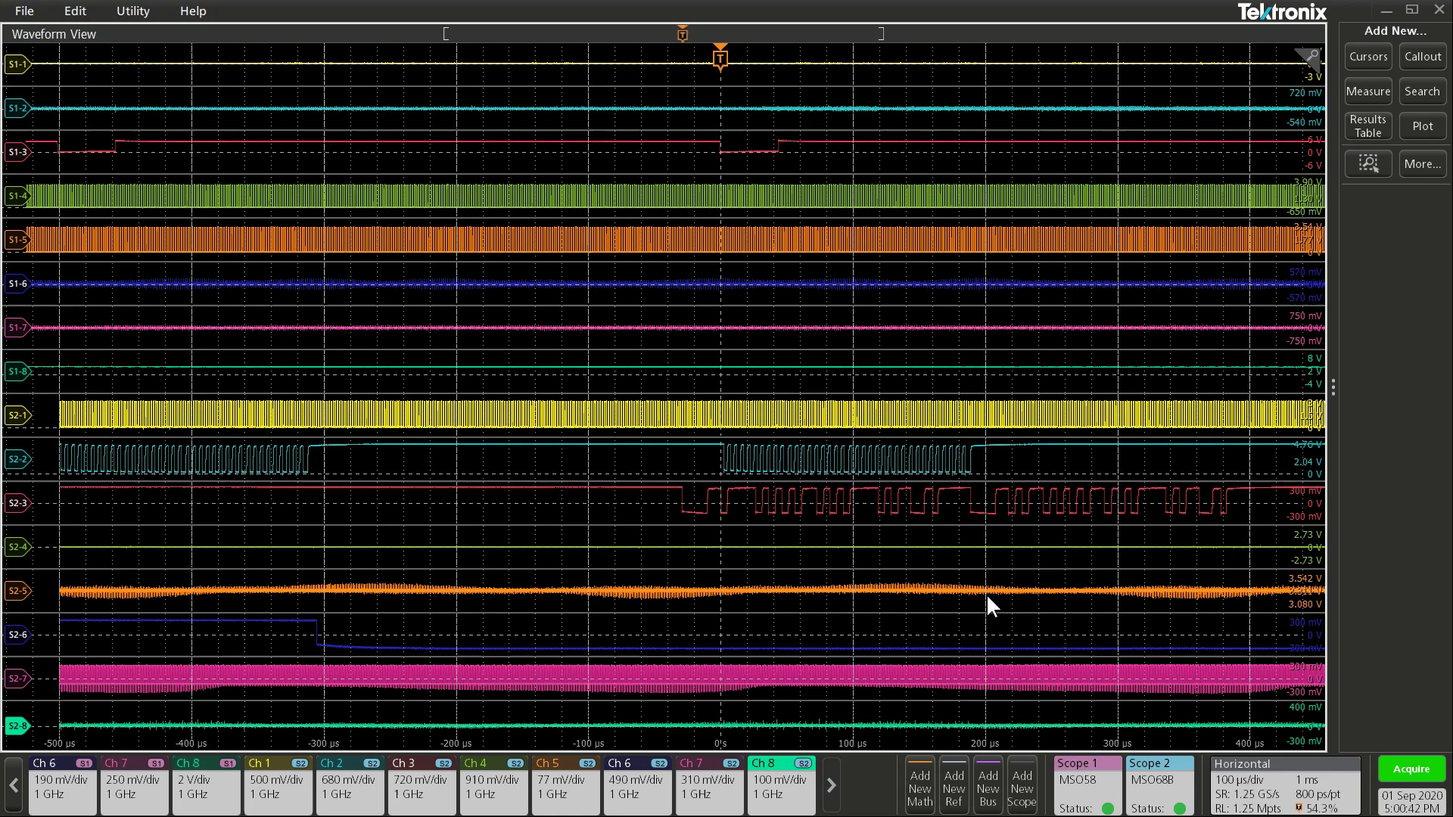
pyautogui.click(1025, 798)
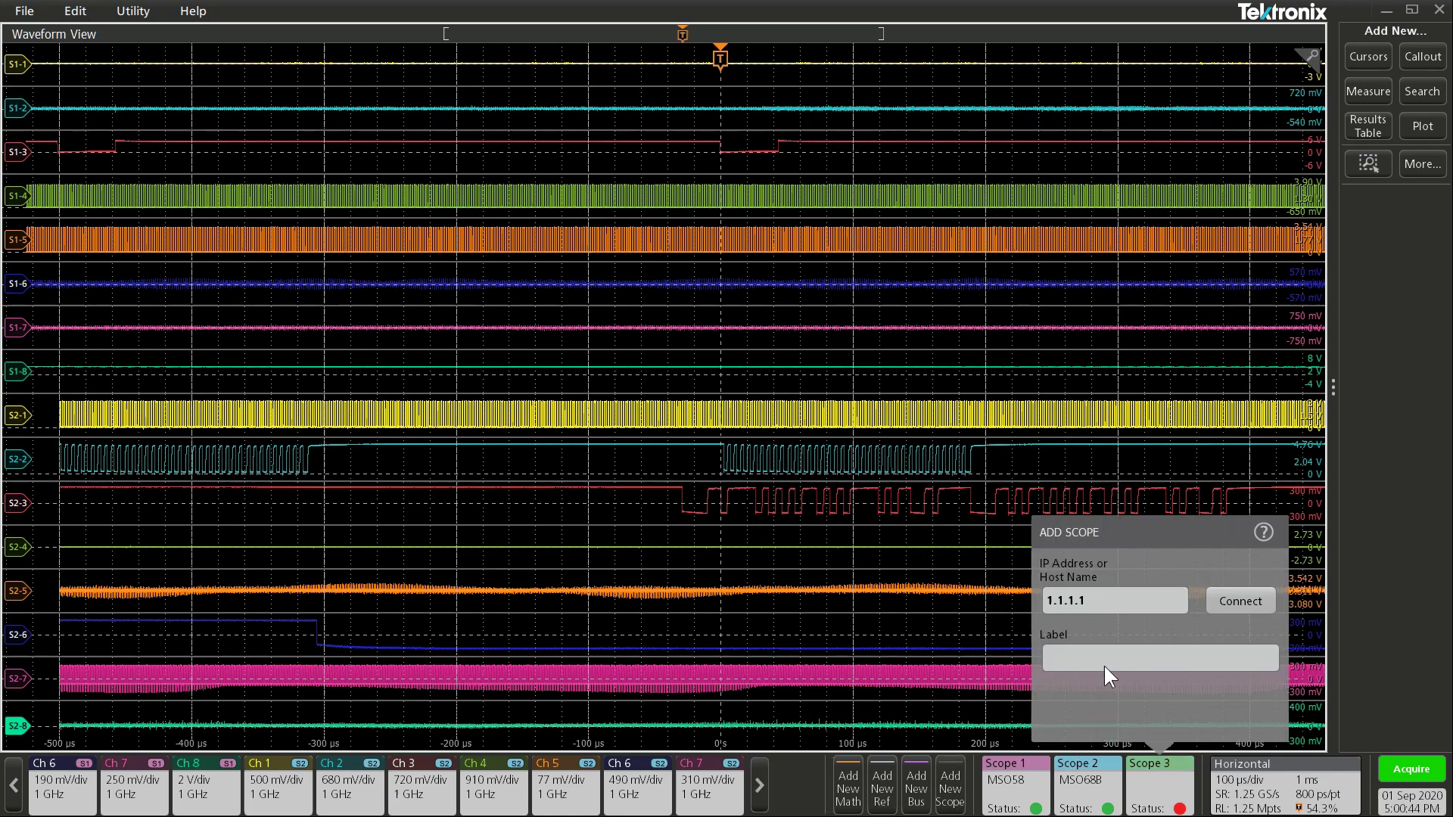
pyautogui.click(1113, 606)
pyautogui.write('10.111.95.25')
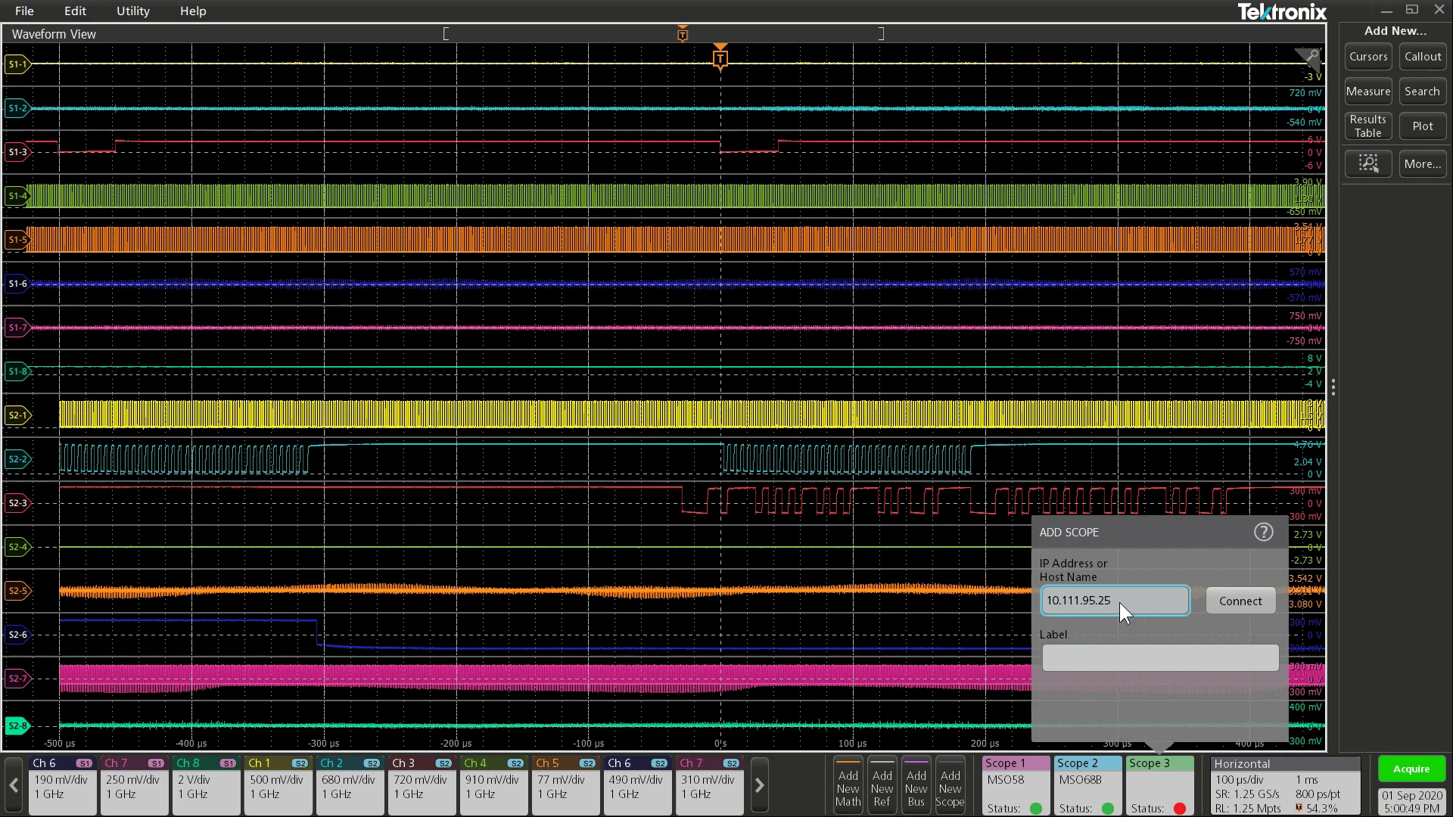
pyautogui.click(1236, 590)
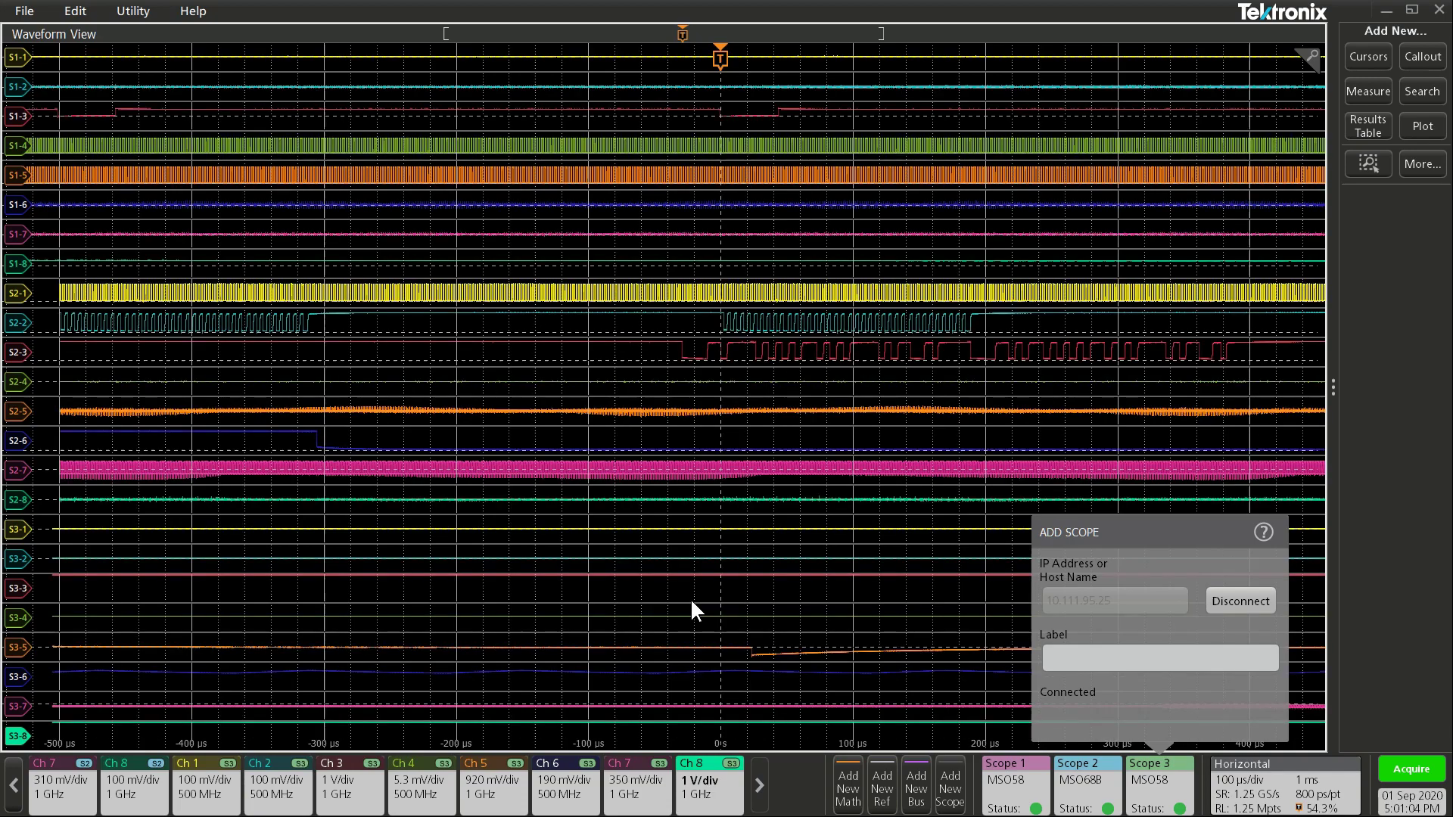
# - Close the Add Scope popup and decrease the horizontal scale four steps
pyautogui.click(759, 782)
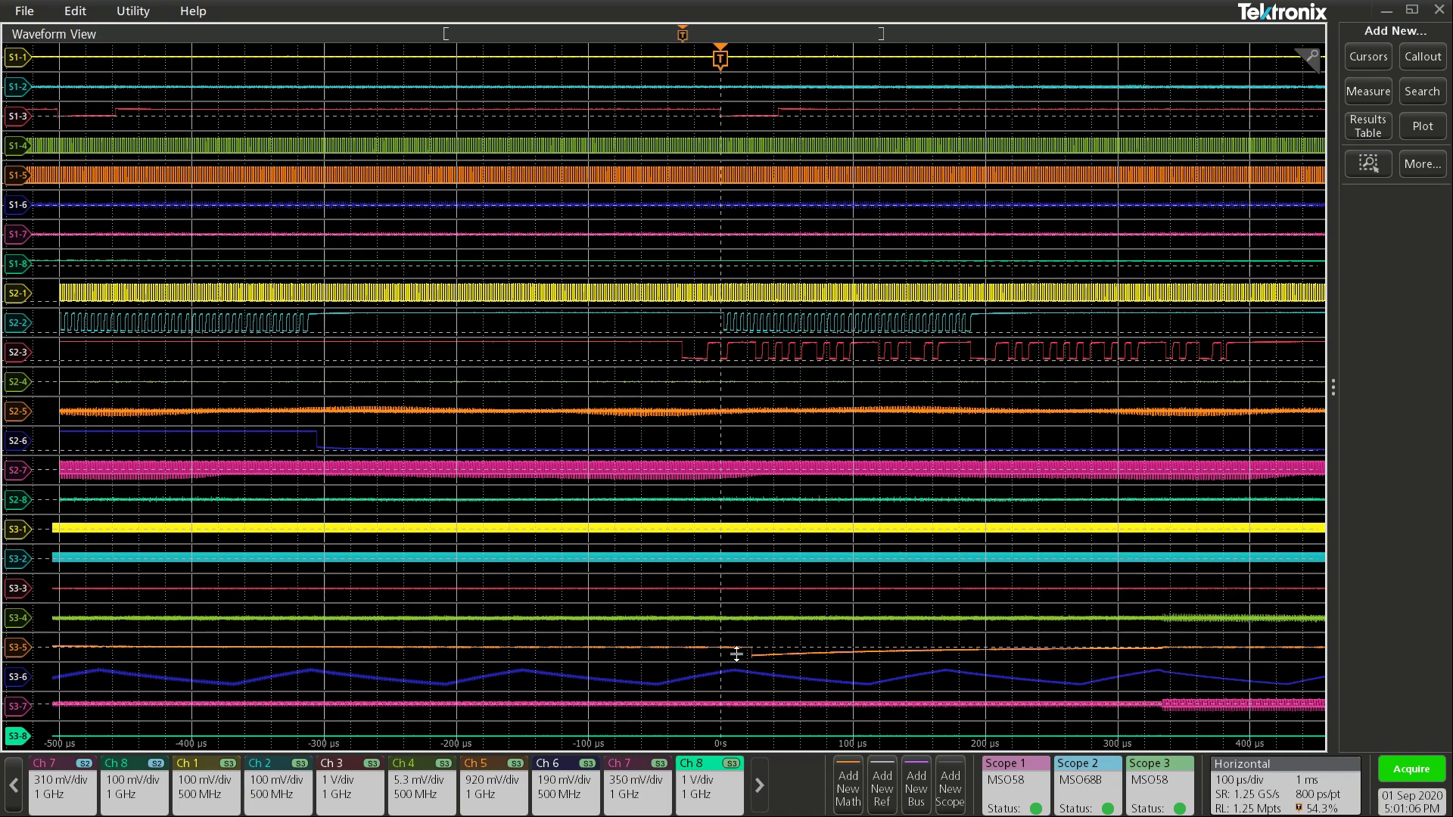
pyautogui.click(1246, 786)
pyautogui.click(1323, 746)
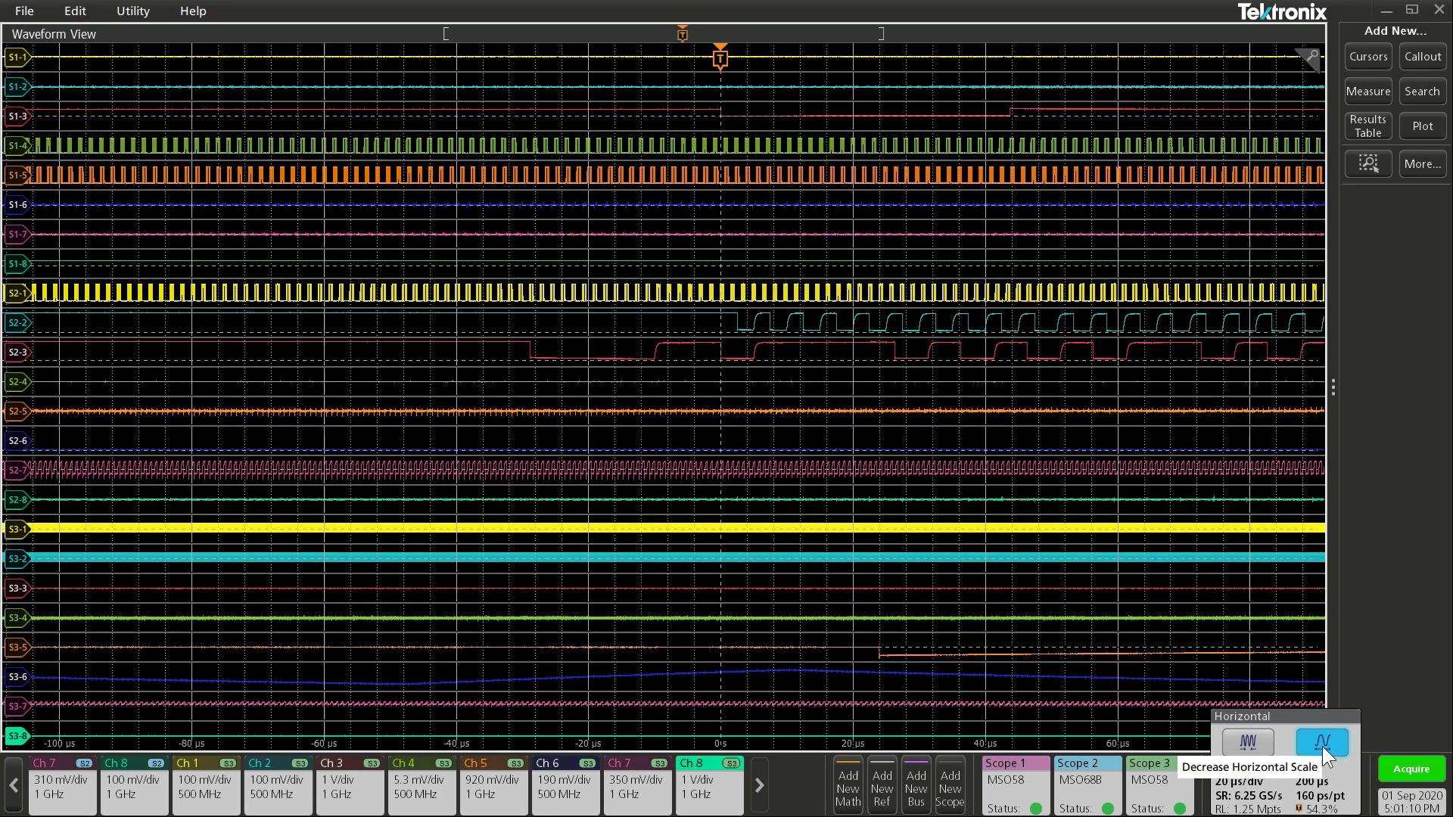
pyautogui.click(1323, 746)
pyautogui.click(1323, 746)
pyautogui.click(1322, 746)
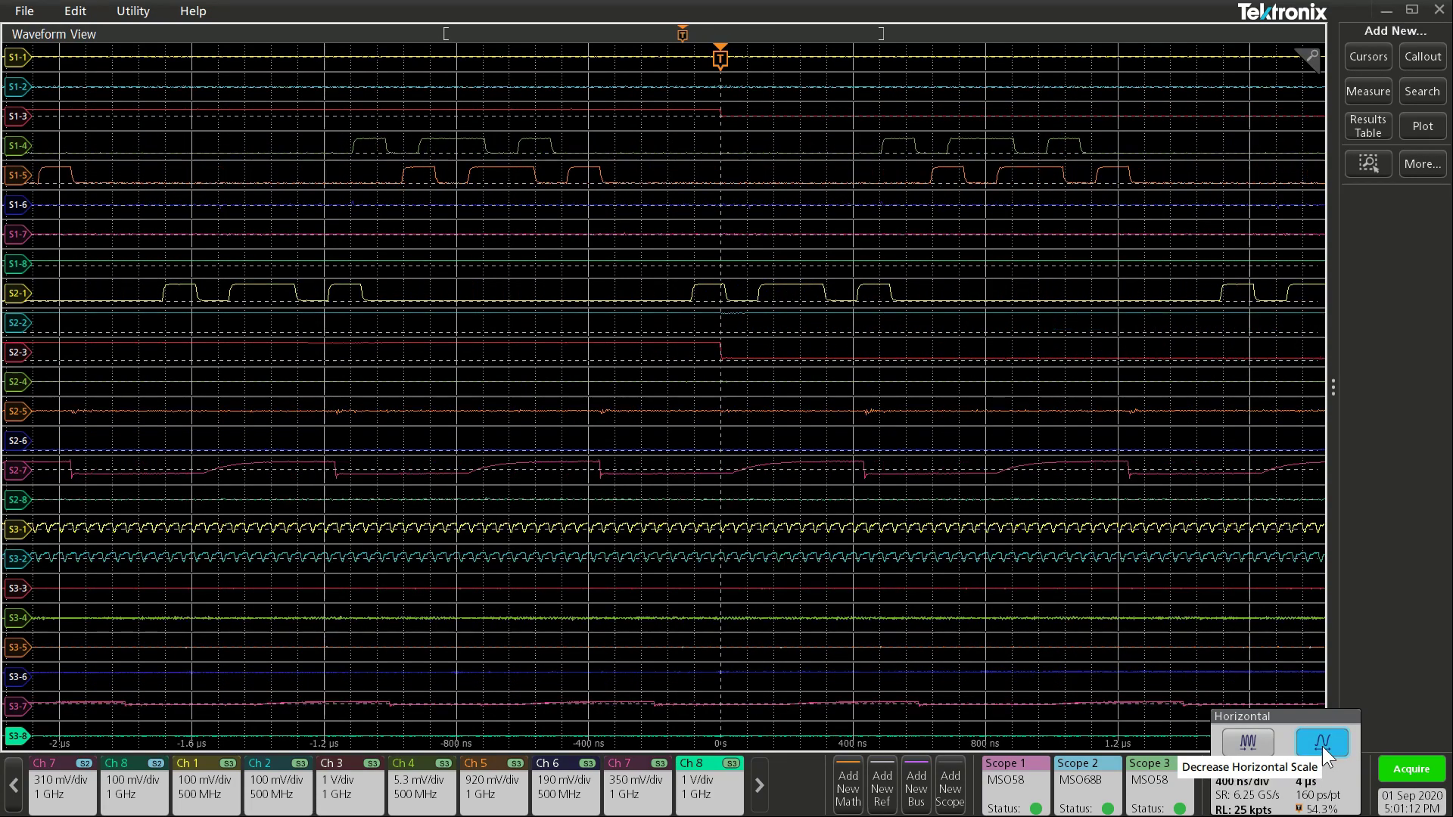
pyautogui.click(1323, 747)
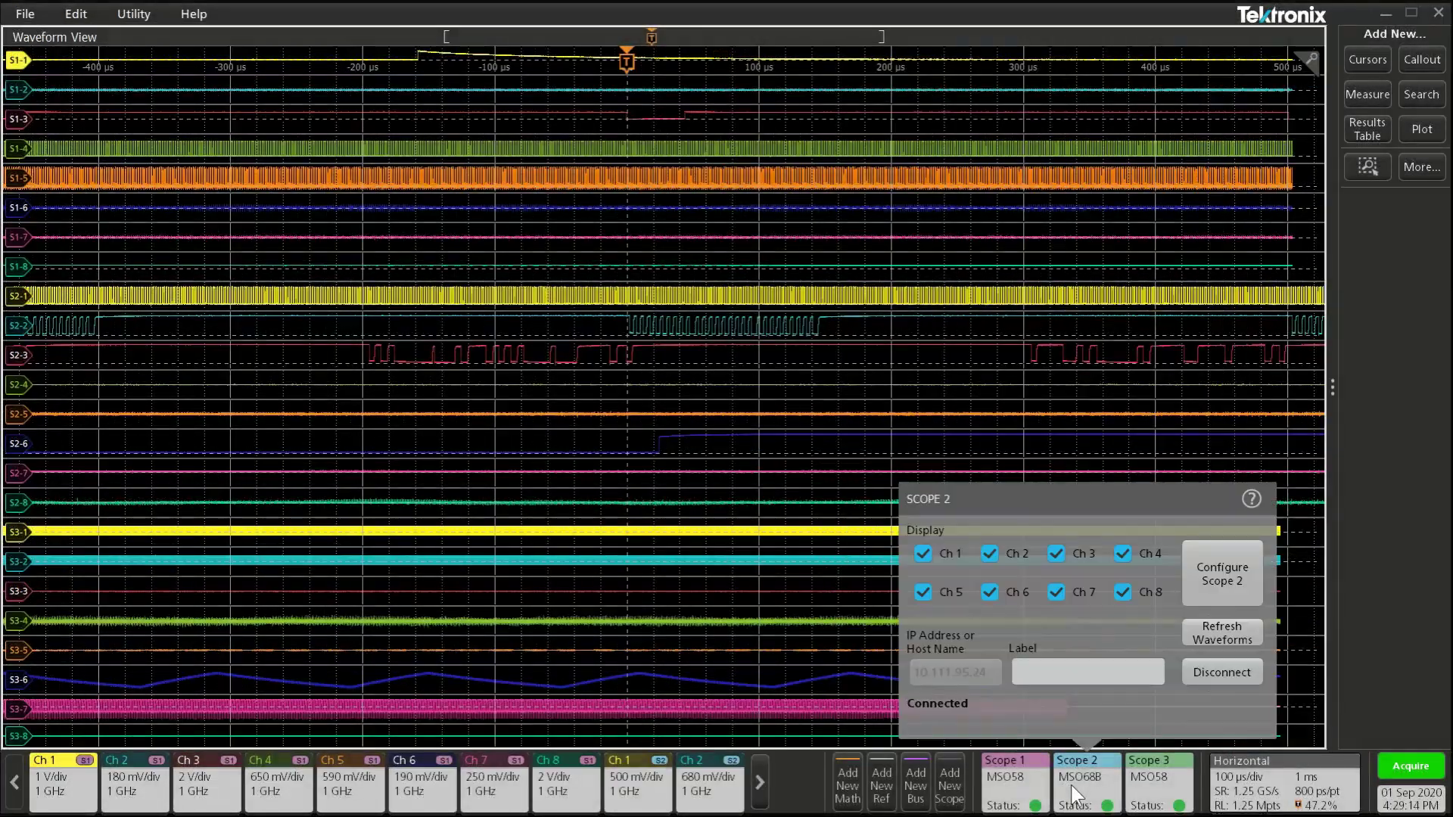
# - Review Scope 3's settings, showing all eight channels enabled and connected, then close them
pyautogui.click(1145, 780)
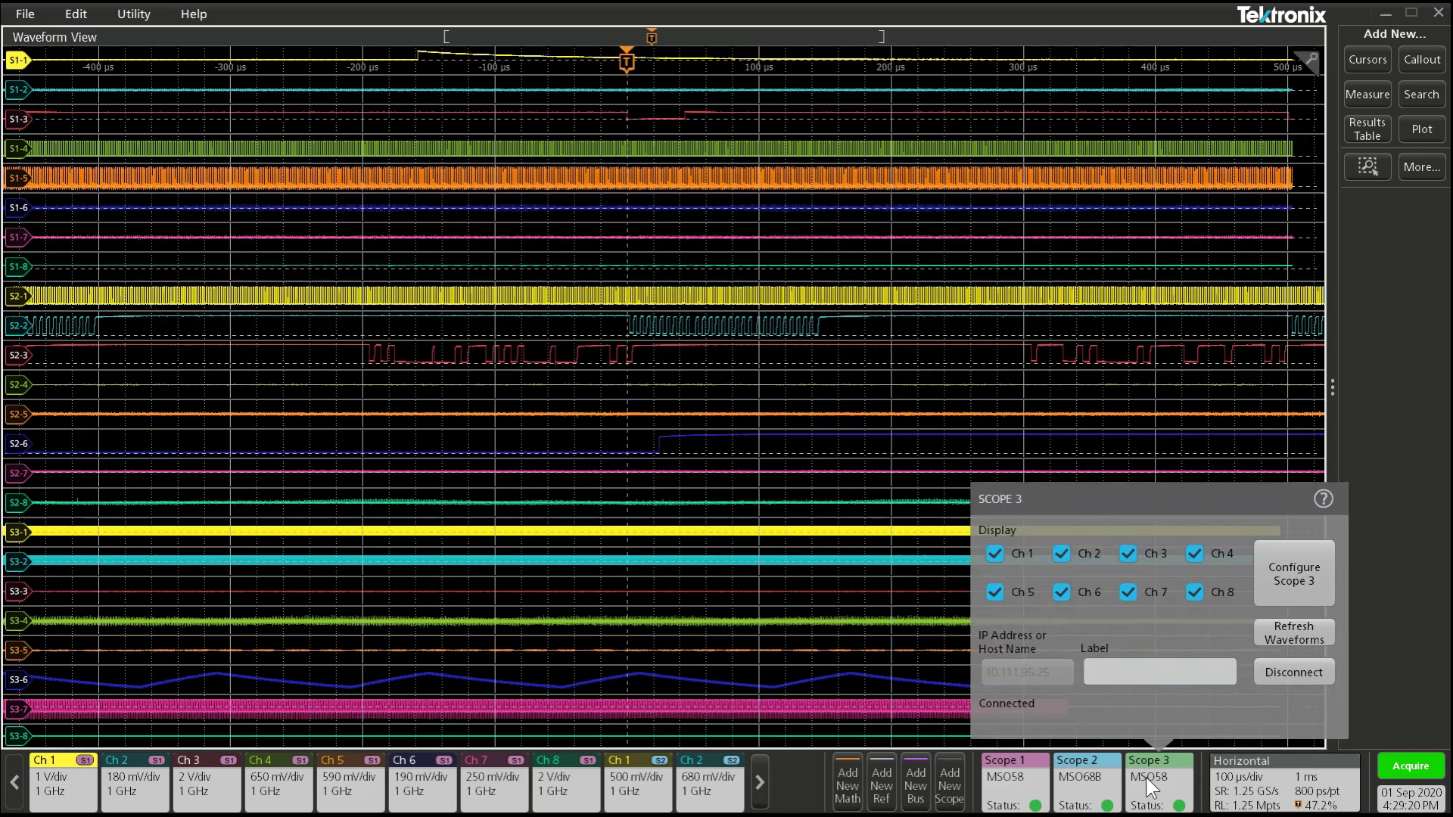
pyautogui.click(1146, 778)
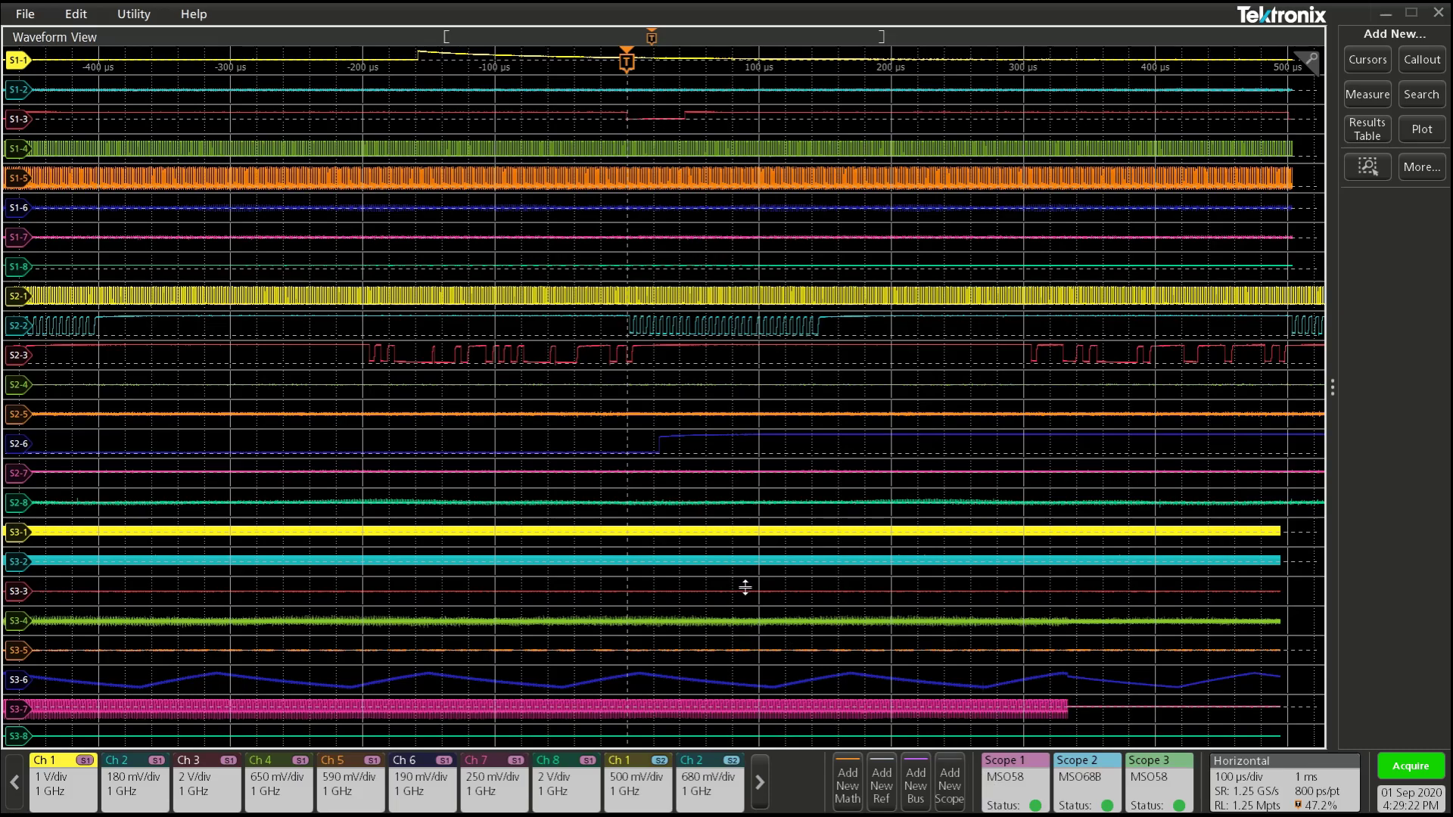